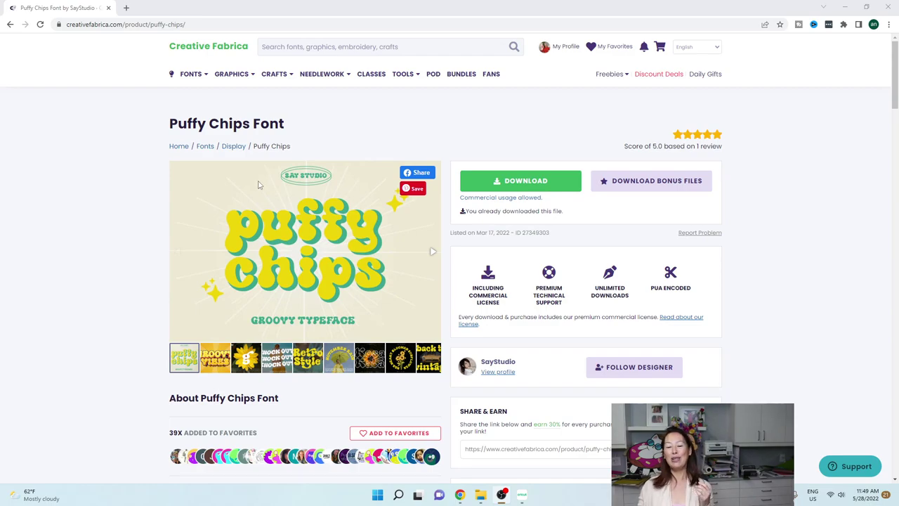
Leave the Puffy Chips font page and return to the CALEB design in Cricut Design Space.
click(526, 496)
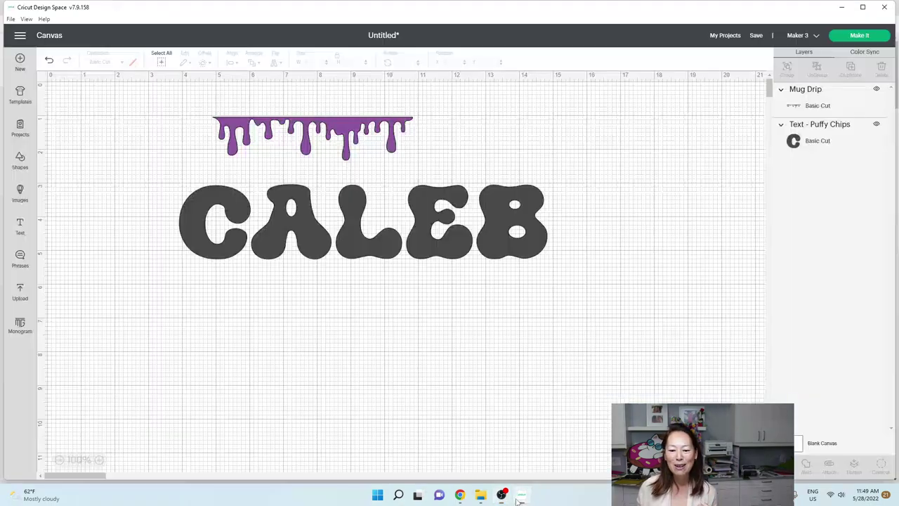
Shift CALEB left and place a new Puffy Chips placeholder text box beneath it.
click(440, 245)
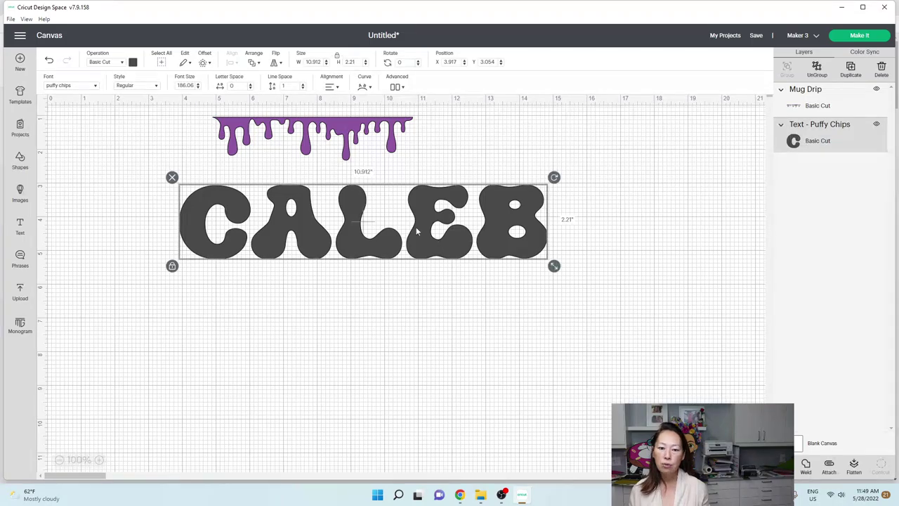
drag(410, 253, 327, 252)
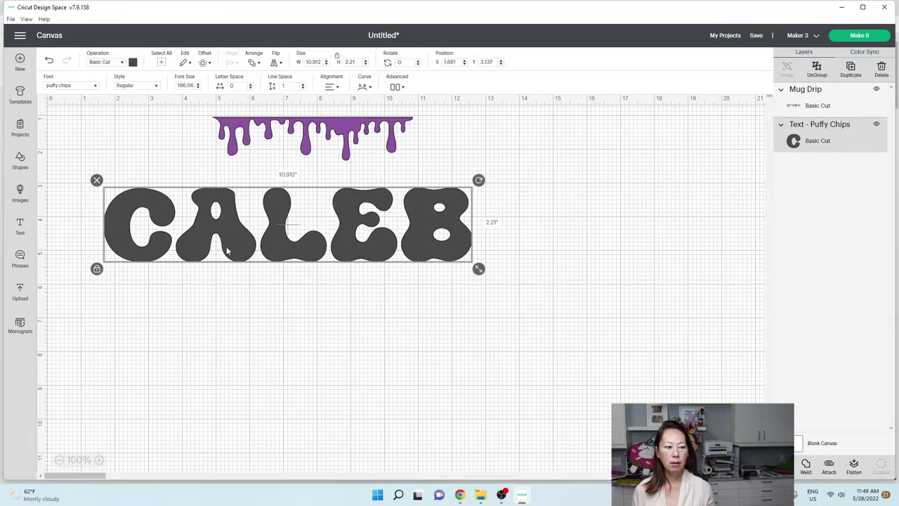
click(19, 227)
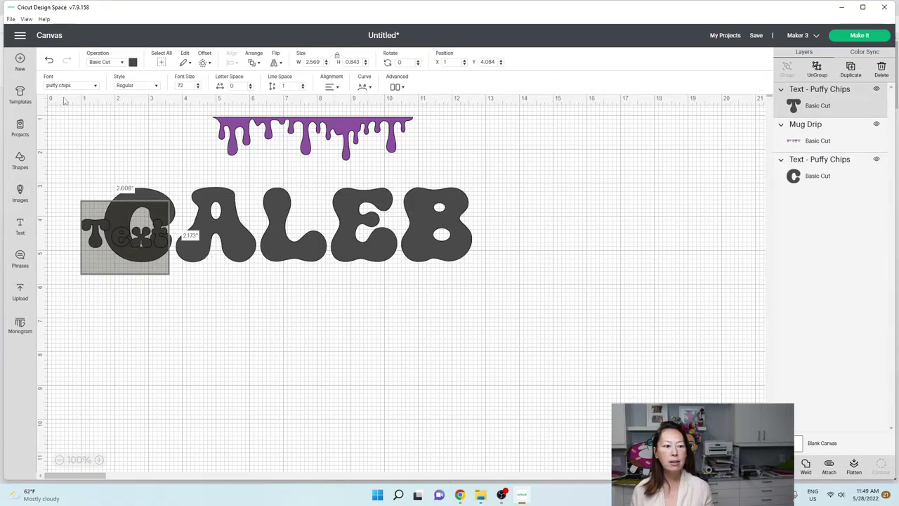
click(111, 261)
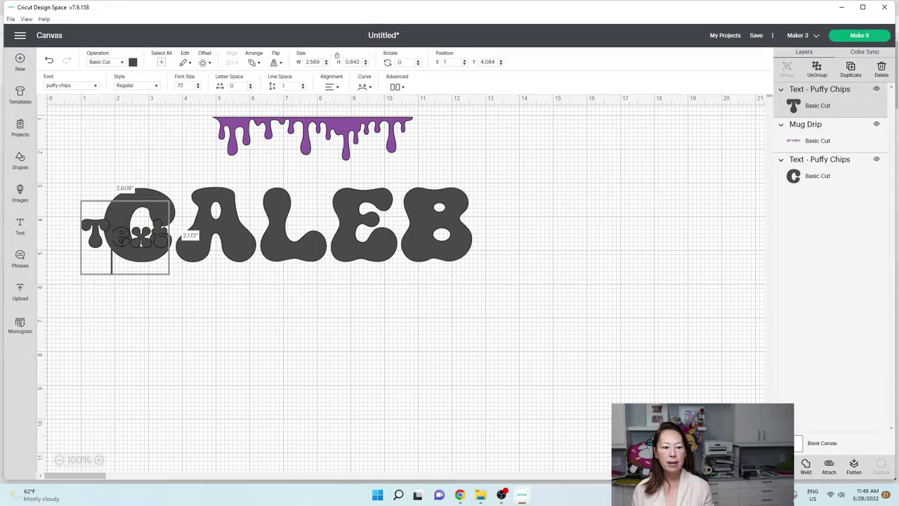
click(156, 258)
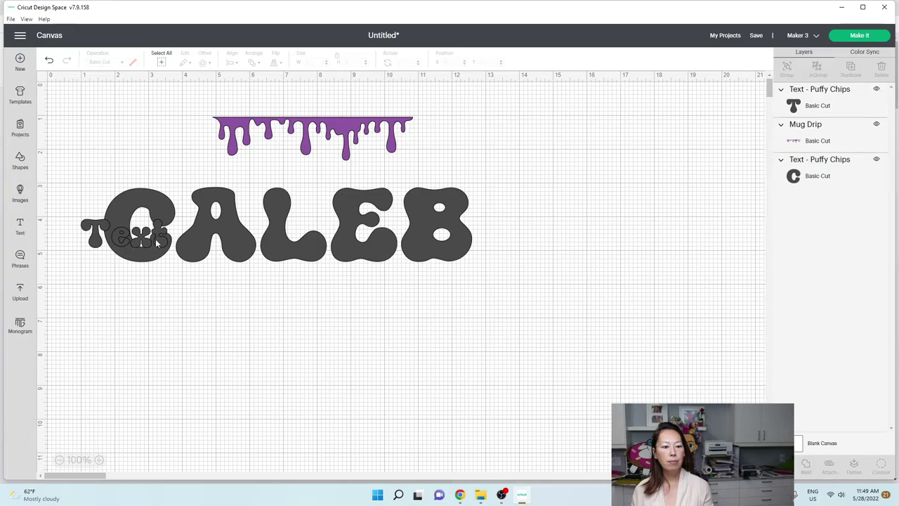
drag(157, 243, 184, 330)
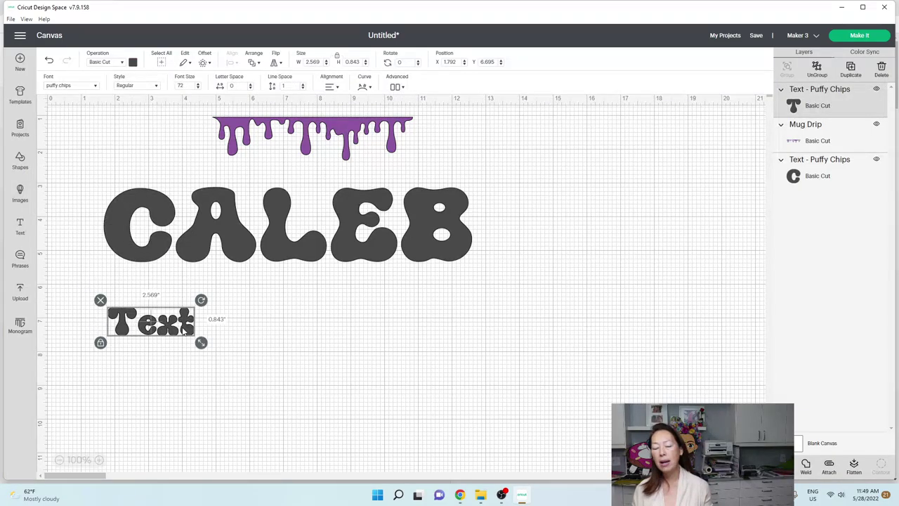
Replace the placeholder word 'Text' in the new box with CHARLO.
double_click(184, 330)
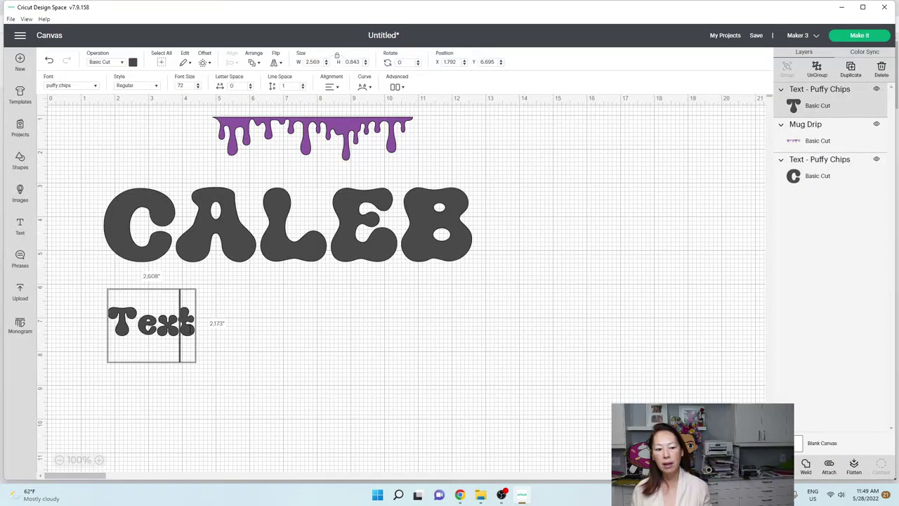
key(BackSpace)
key(BackSpace)
key(BackSpace)
key(BackSpace)
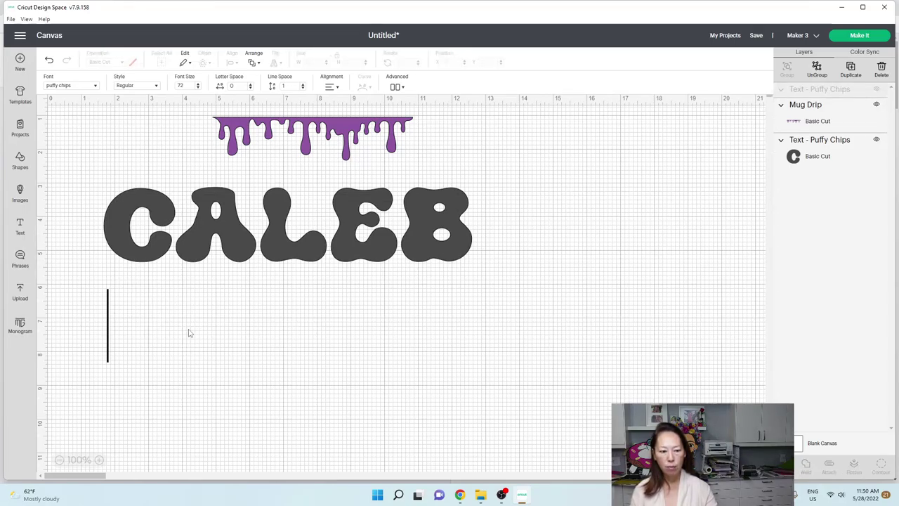
text(CHar)
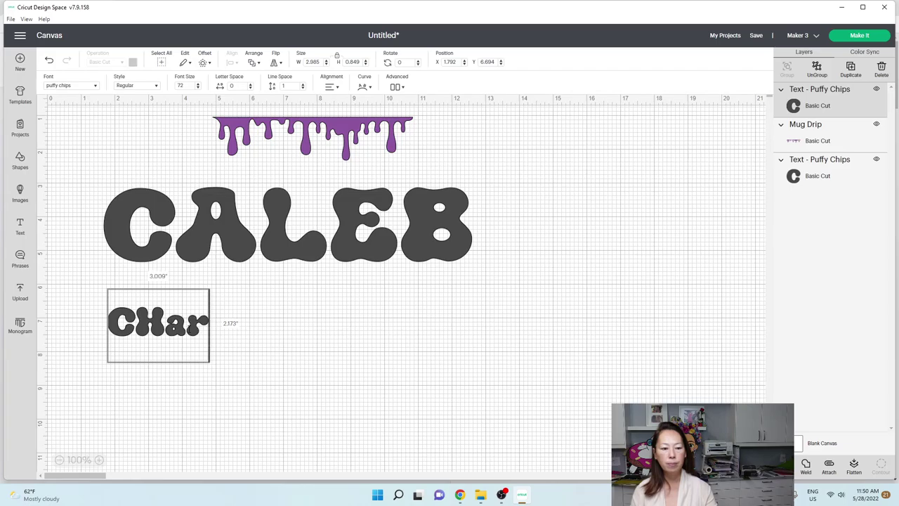
key(BackSpace)
key(BackSpace)
text(ARLO)
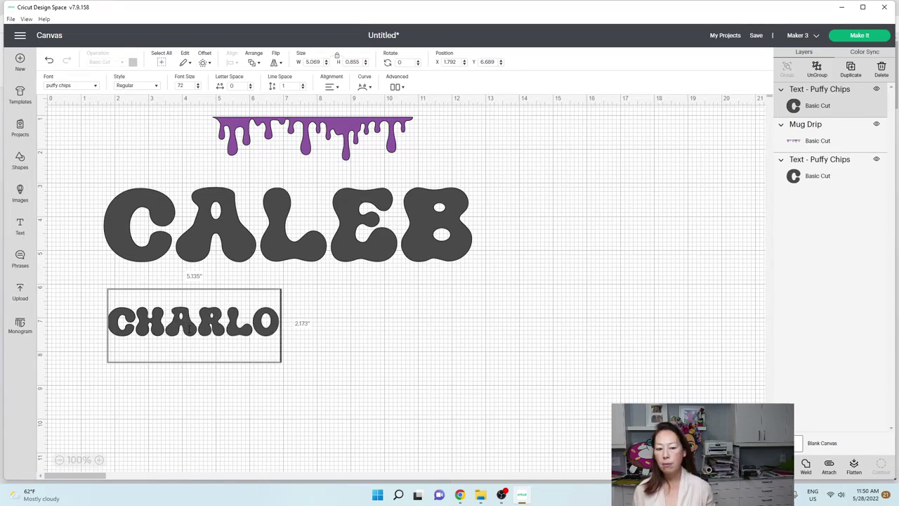
click(307, 331)
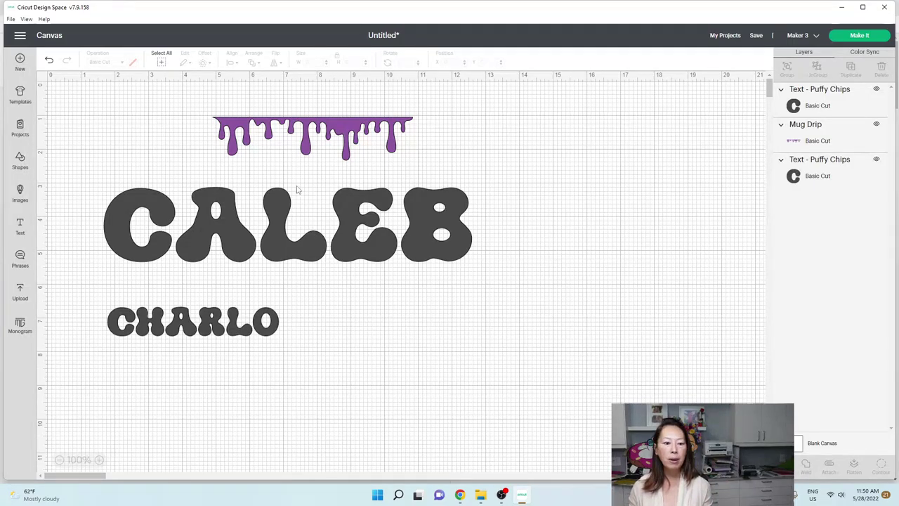
Set CHARLO's width to 8 inches.
click(244, 321)
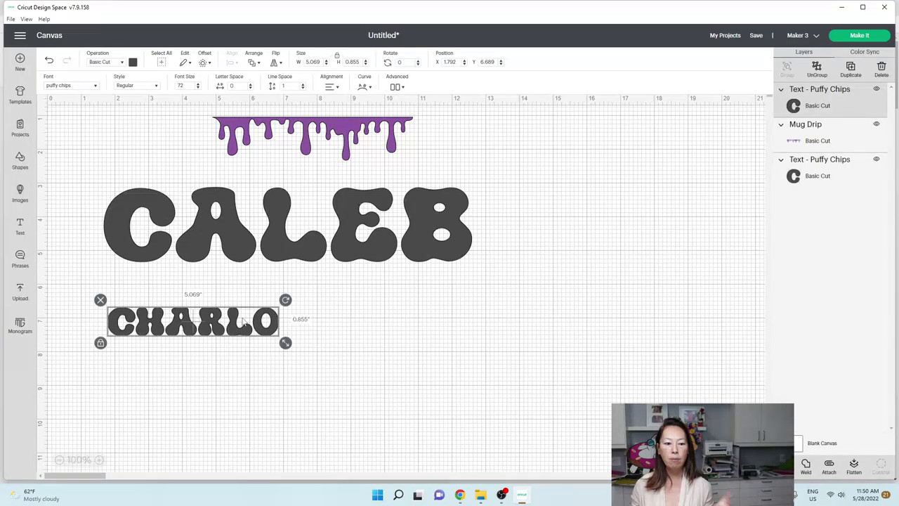
double_click(313, 62)
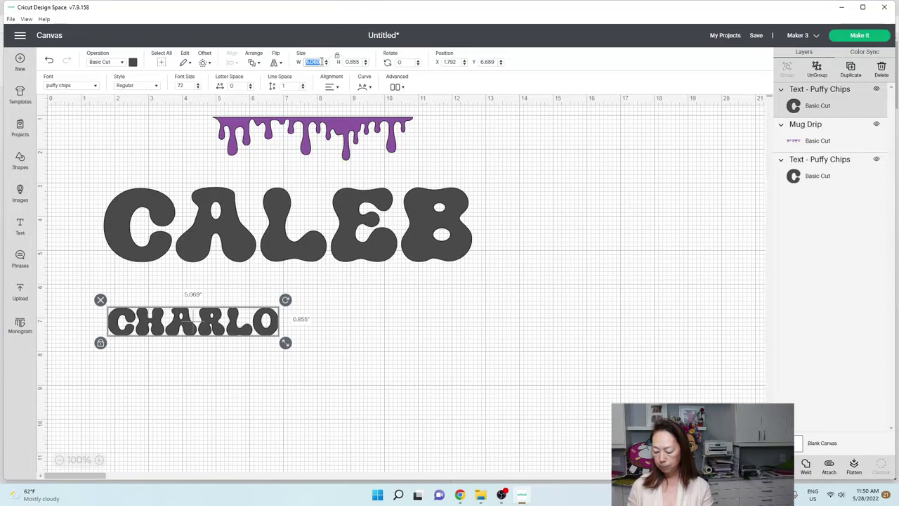
text(8)
key(Tab)
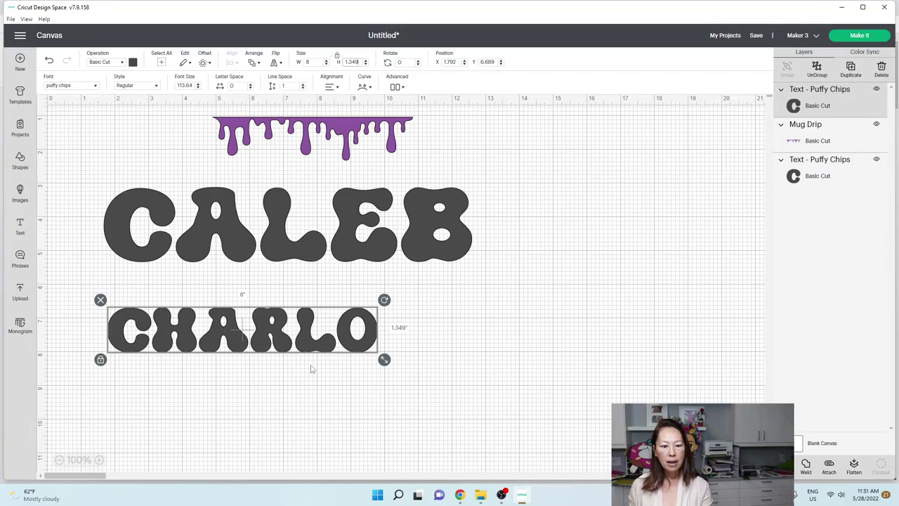
click(380, 318)
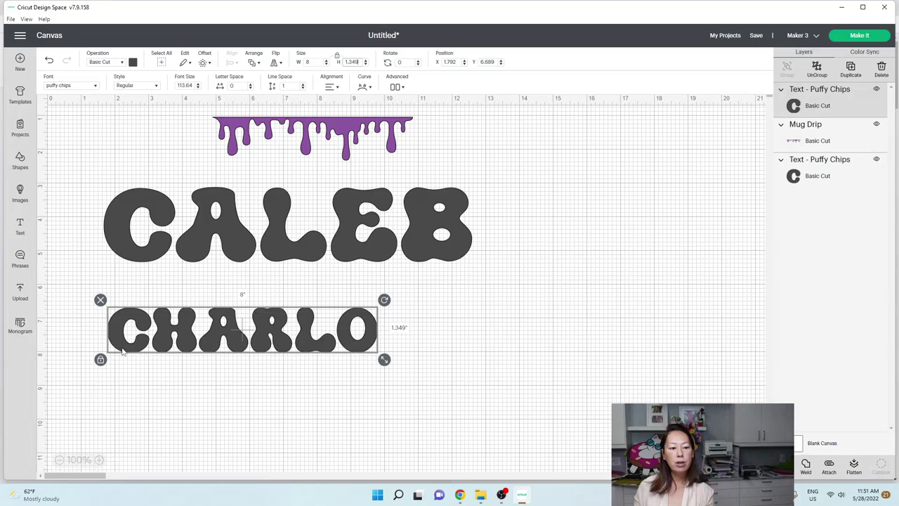
Unlock proportions and stretch CHARLO taller to about 7.694 by 2.044 in.
click(101, 358)
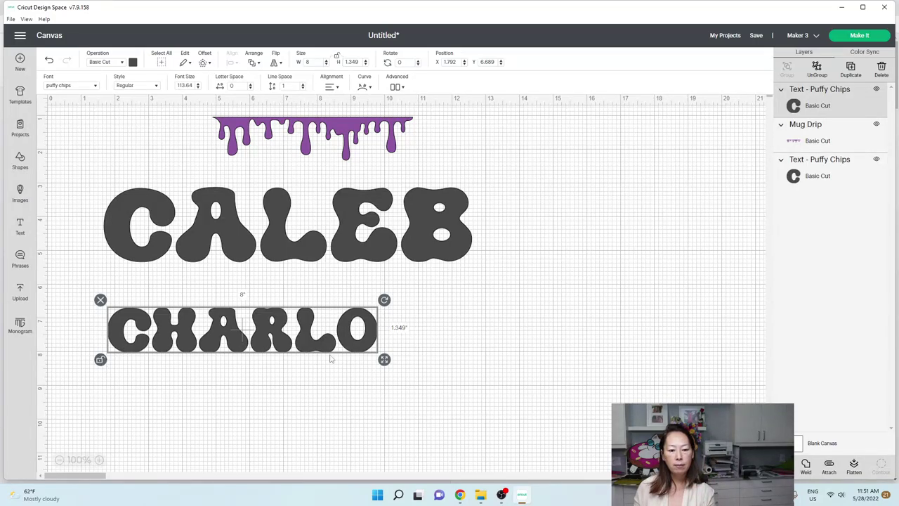
drag(386, 362, 378, 376)
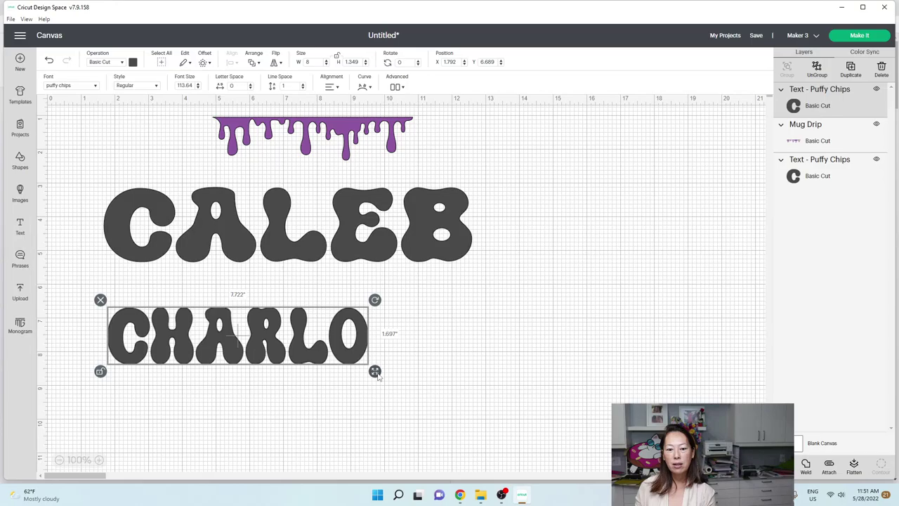
drag(378, 376, 376, 388)
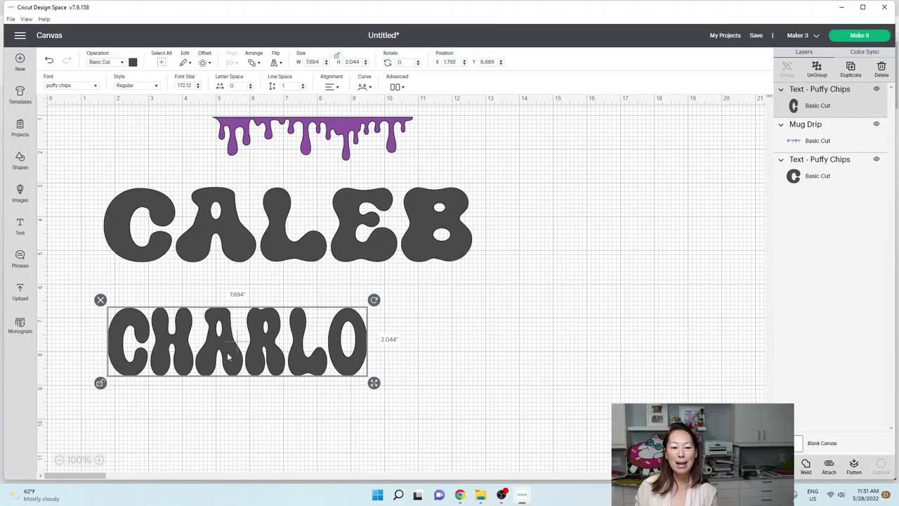
Move CHARLO right, then unlock CALEB and squeeze it to about 7.94 by 2.598 in.
drag(202, 371, 300, 373)
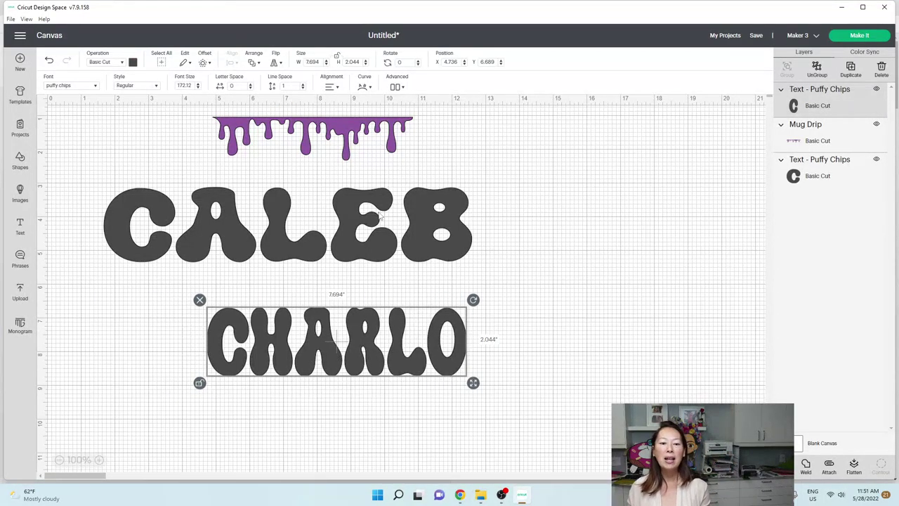
click(380, 217)
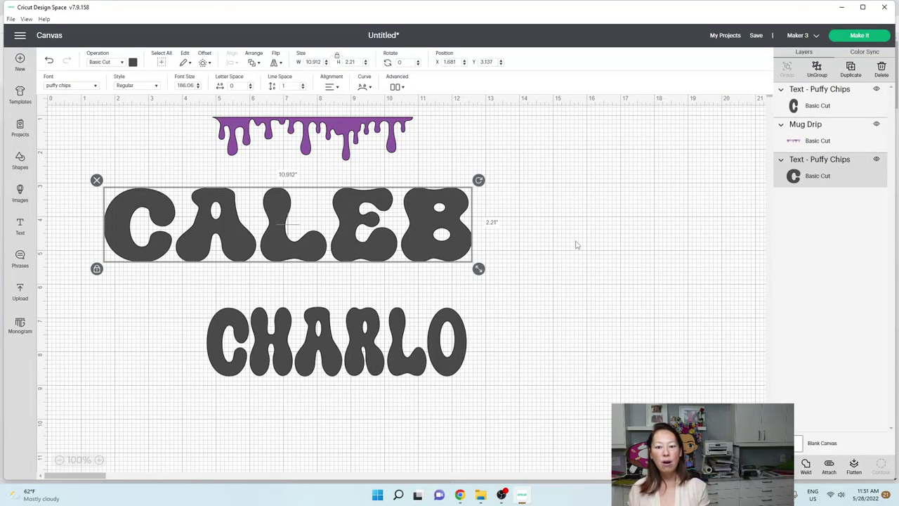
click(450, 330)
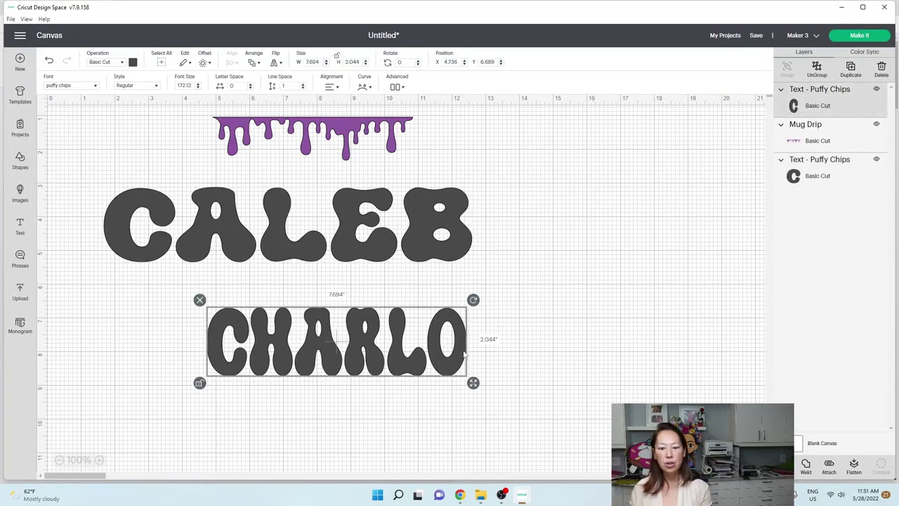
click(454, 244)
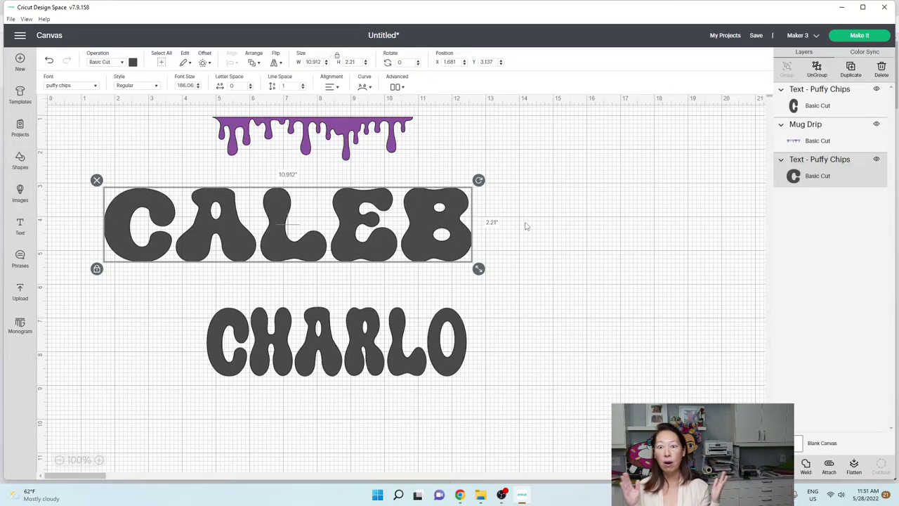
click(96, 269)
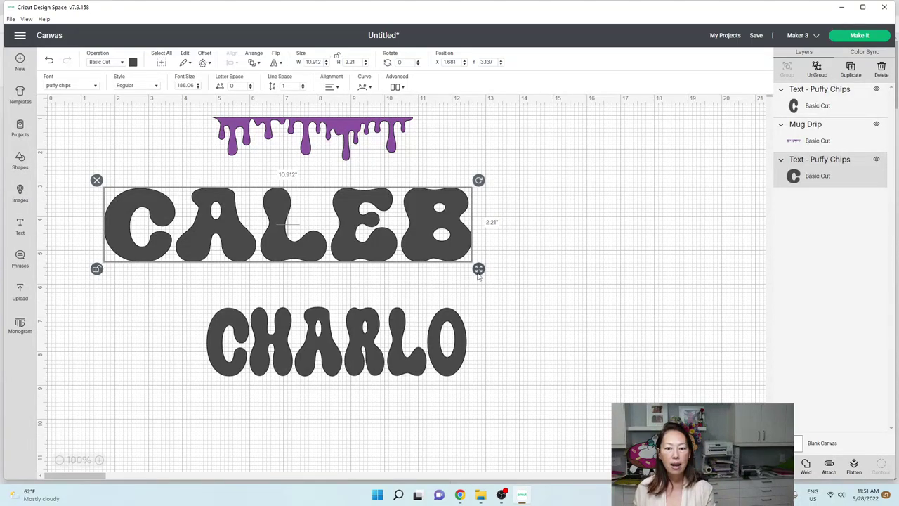
drag(478, 272, 378, 288)
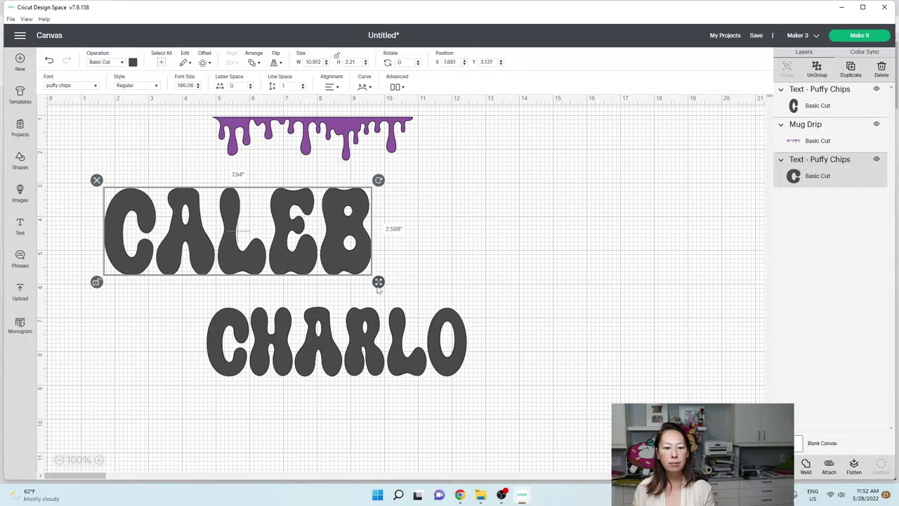
click(445, 280)
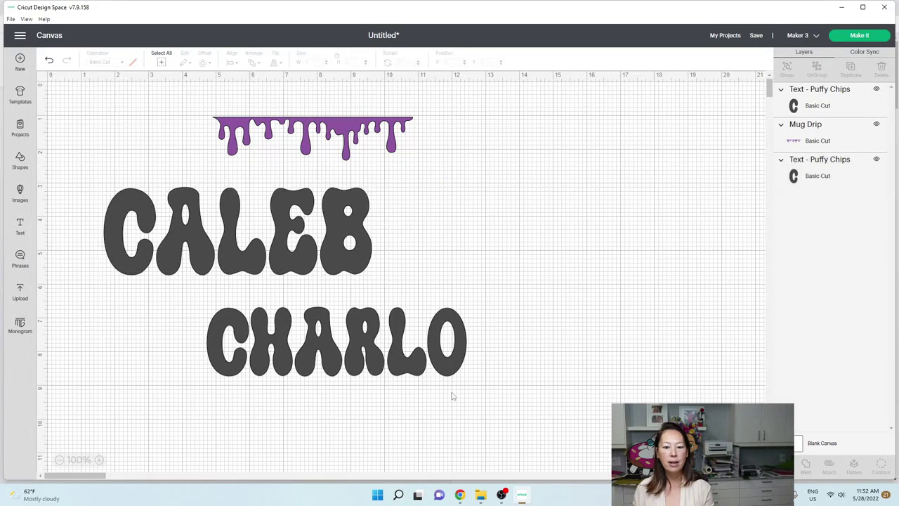
Delete the CHARLO text from the canvas.
click(431, 351)
key(Delete)
click(287, 192)
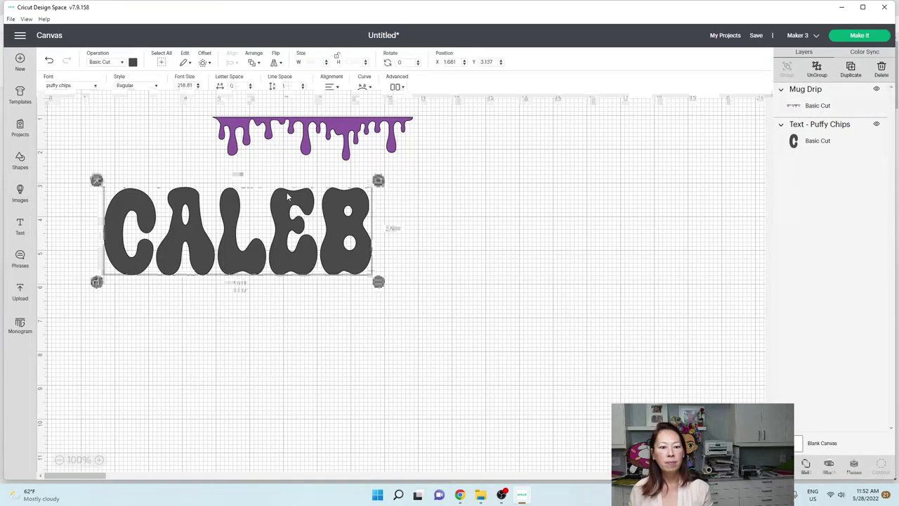
click(371, 123)
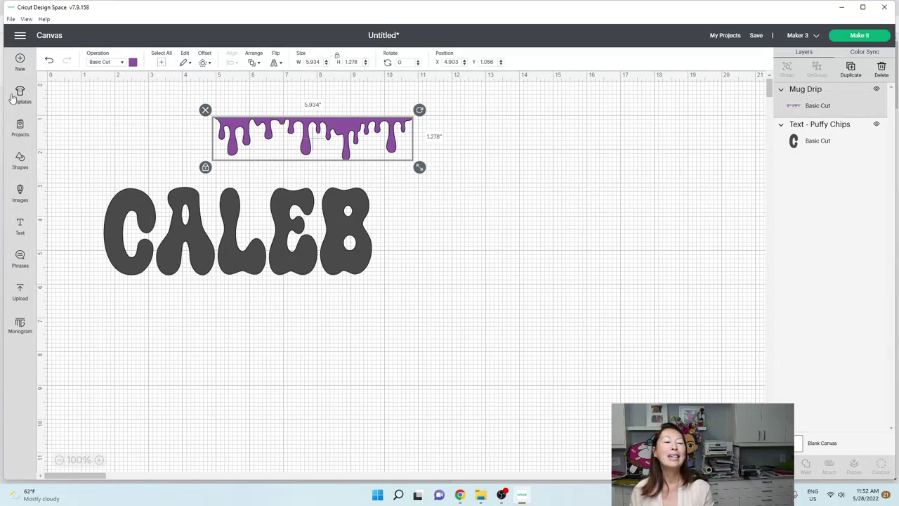
Find the Mug Drip image among the 'drip' library results and view its details.
click(20, 193)
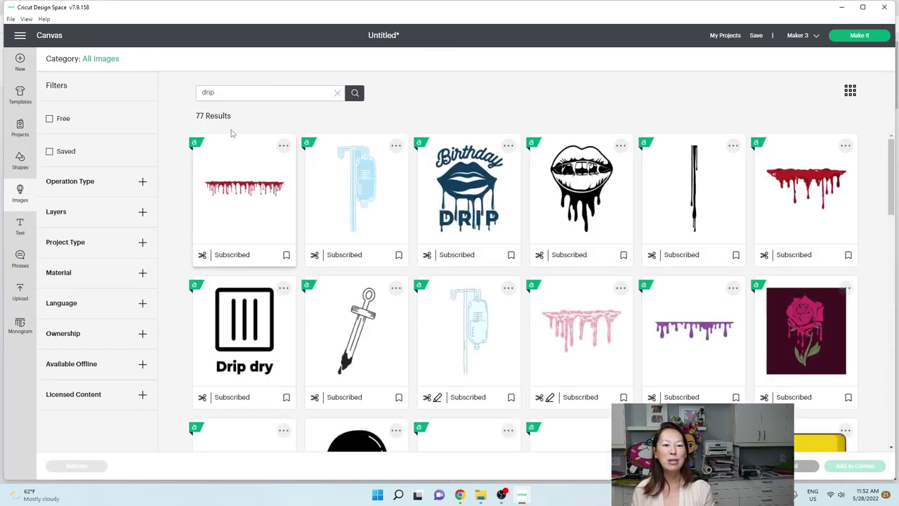
click(682, 332)
click(733, 288)
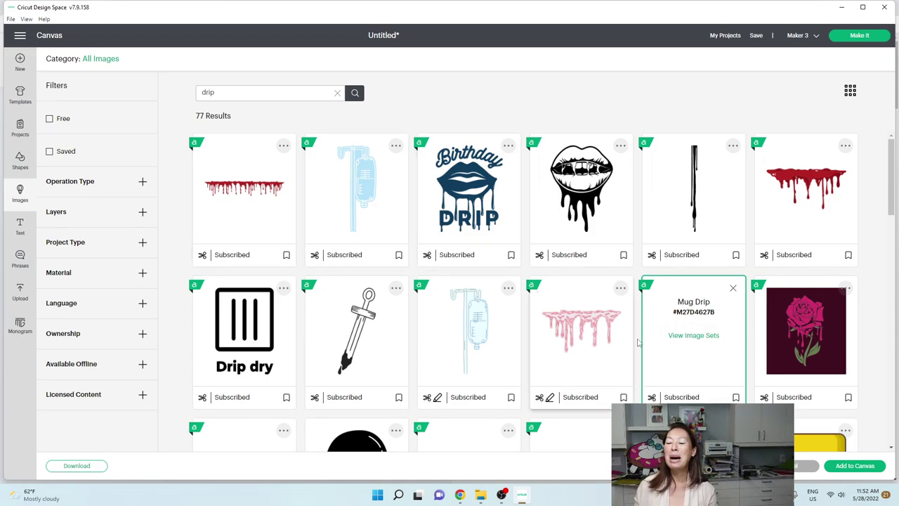
Add a second Mug Drip off to the side and weld CALEB into one shape.
click(855, 466)
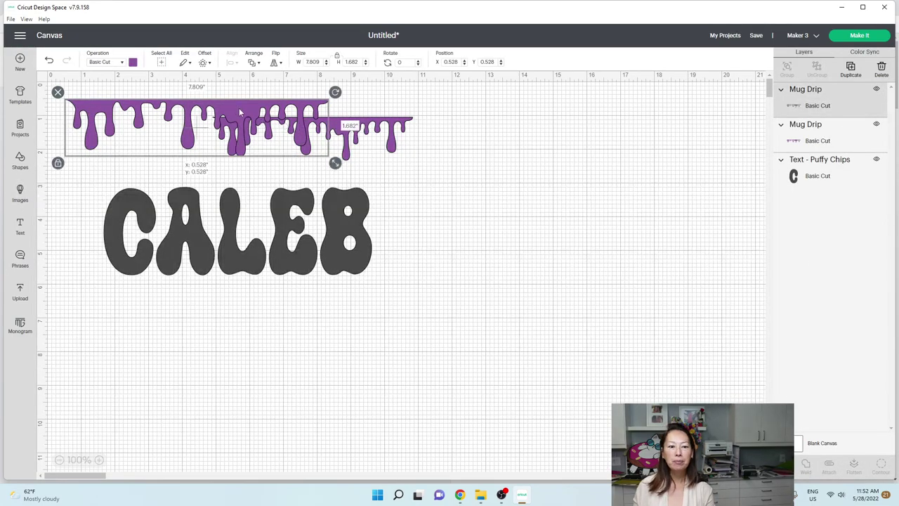
drag(233, 110, 601, 139)
click(366, 131)
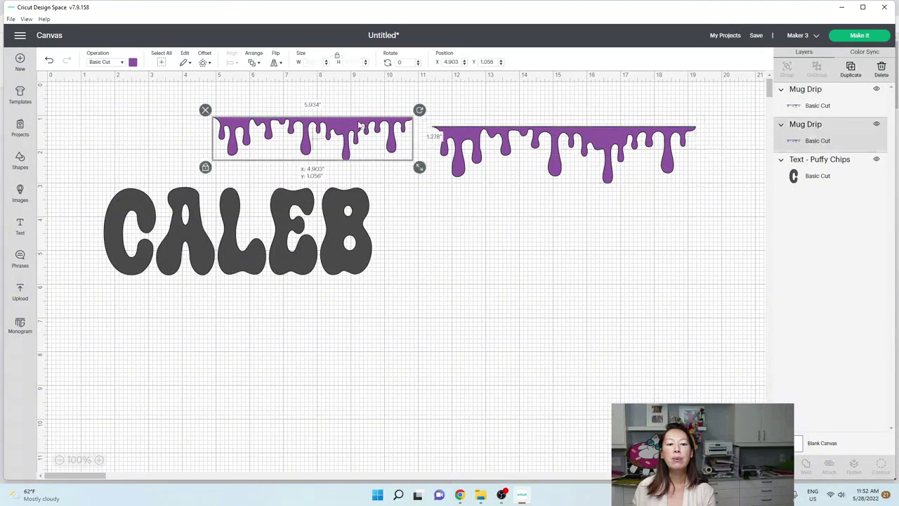
click(319, 227)
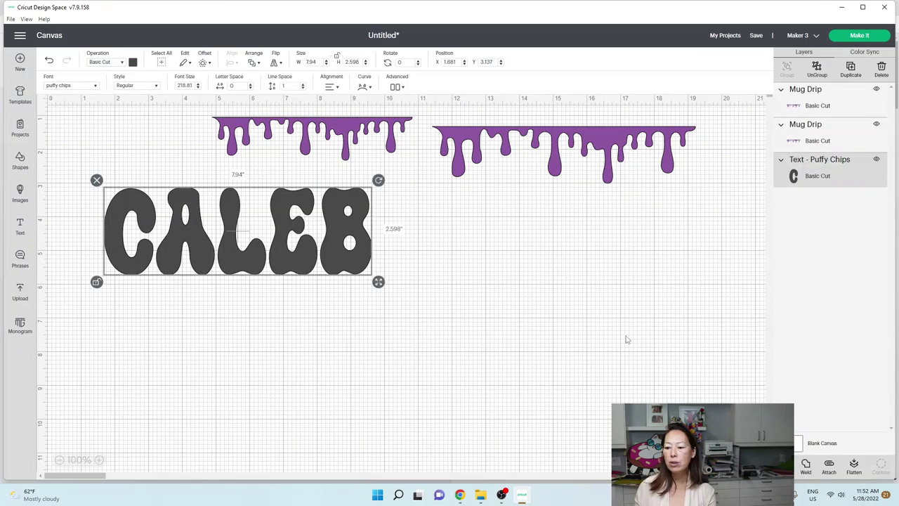
click(806, 467)
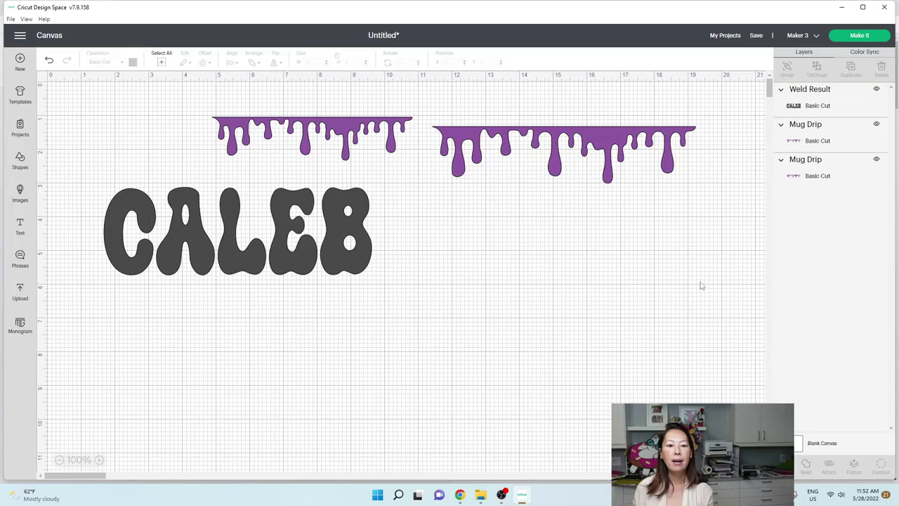
Place the first drip across CALEB's tops and bring it to the front.
drag(351, 120, 274, 148)
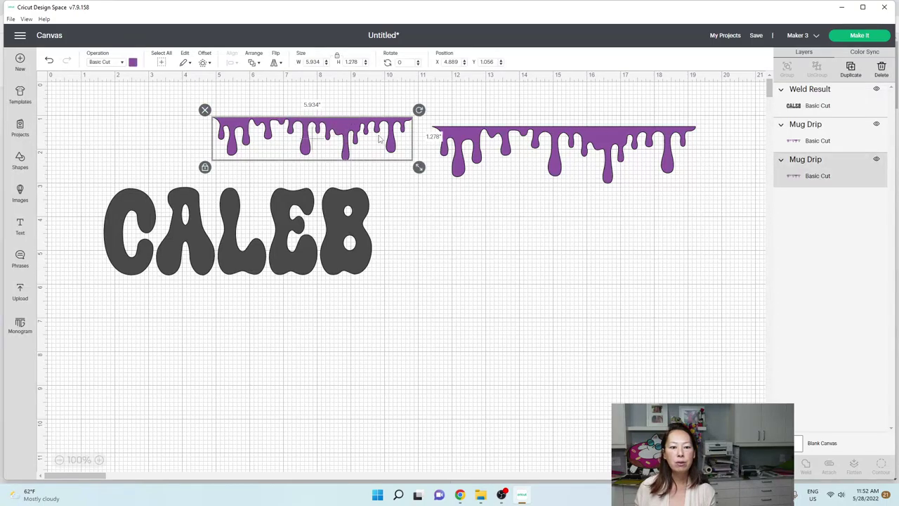
drag(379, 137, 281, 202)
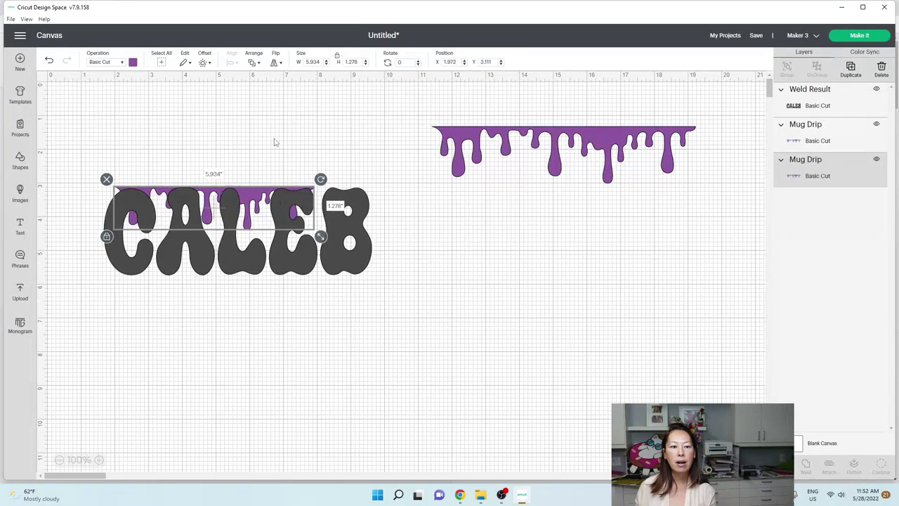
click(253, 62)
click(269, 75)
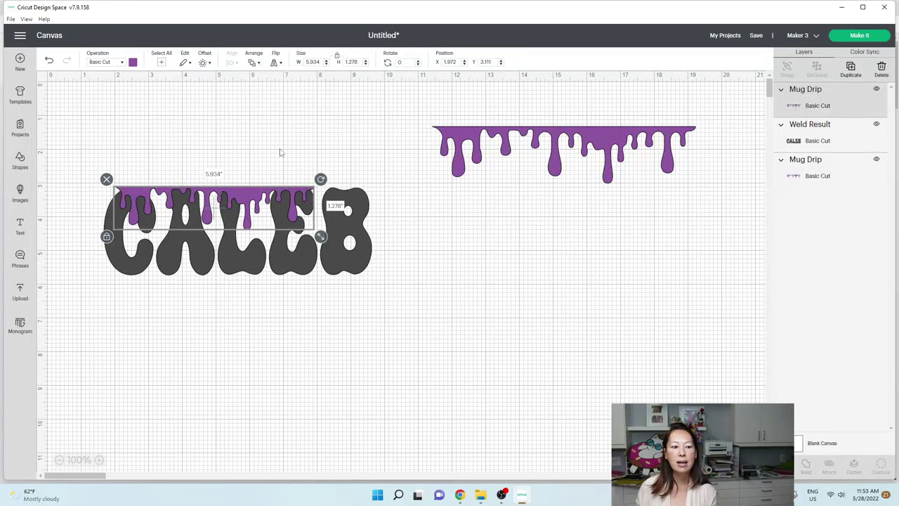
click(259, 202)
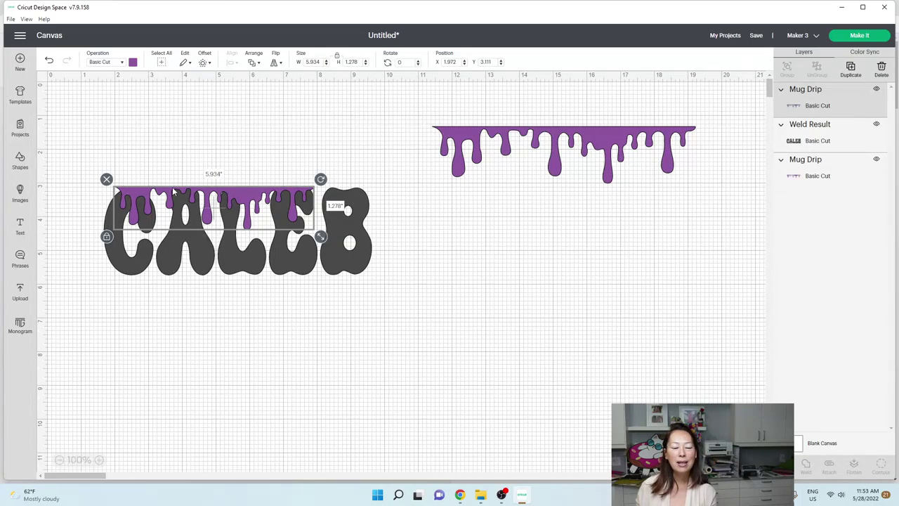
drag(236, 199, 237, 198)
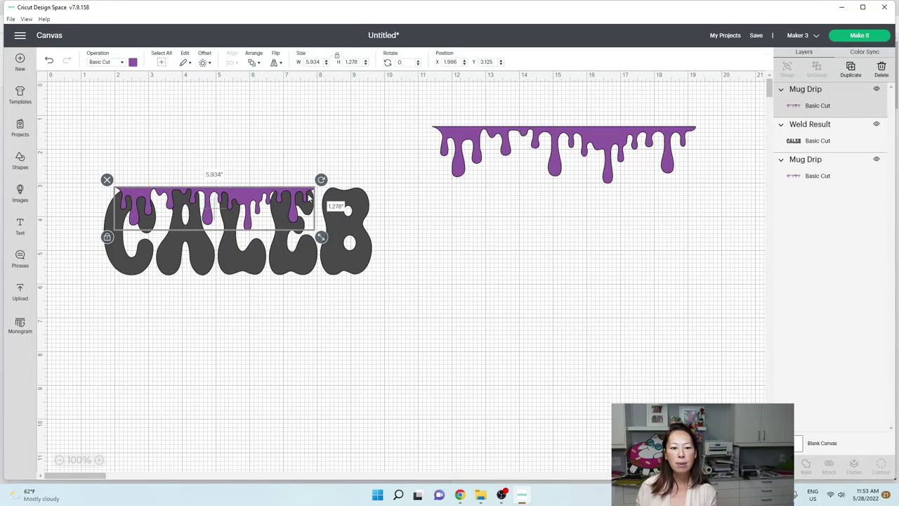
Shrink the second drip to about 5.351 by 1.152 in and place it over the B.
click(541, 137)
drag(547, 138, 439, 165)
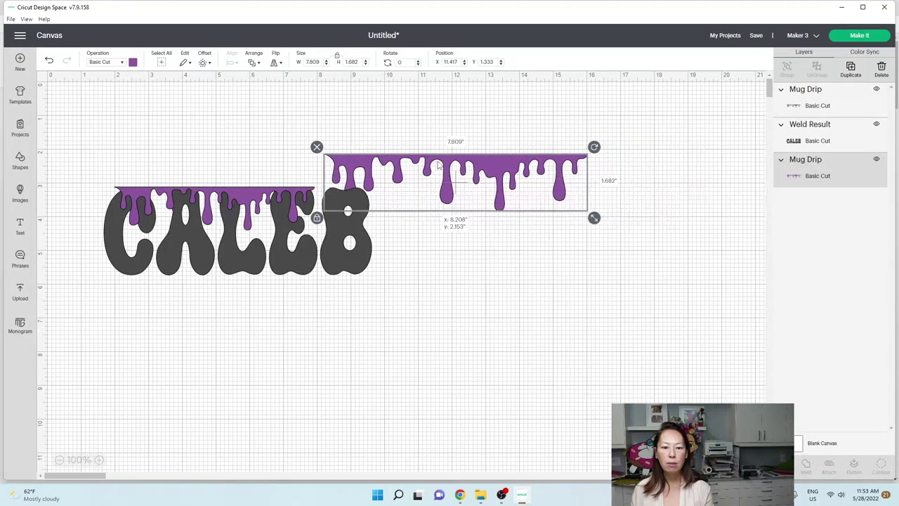
drag(595, 218, 511, 200)
drag(406, 179, 403, 212)
Bring the second drip forward and fine-tune its position on the B.
click(254, 63)
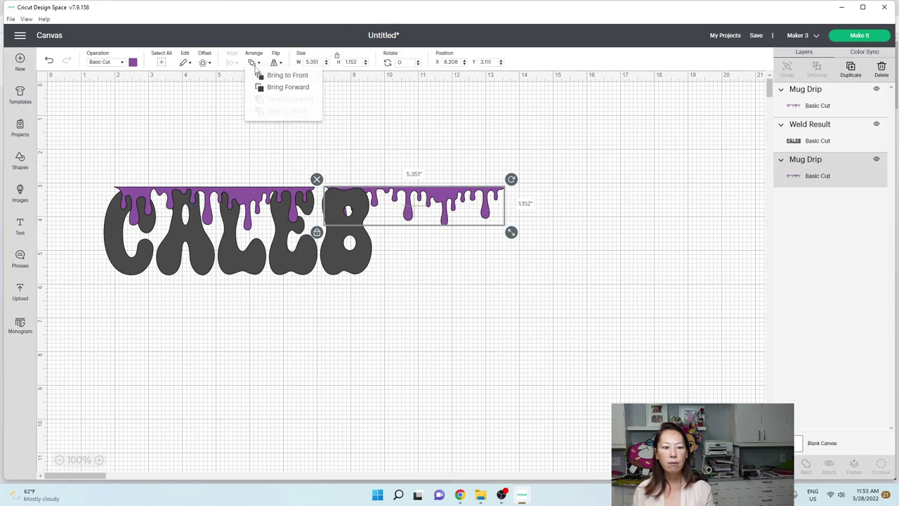
click(276, 86)
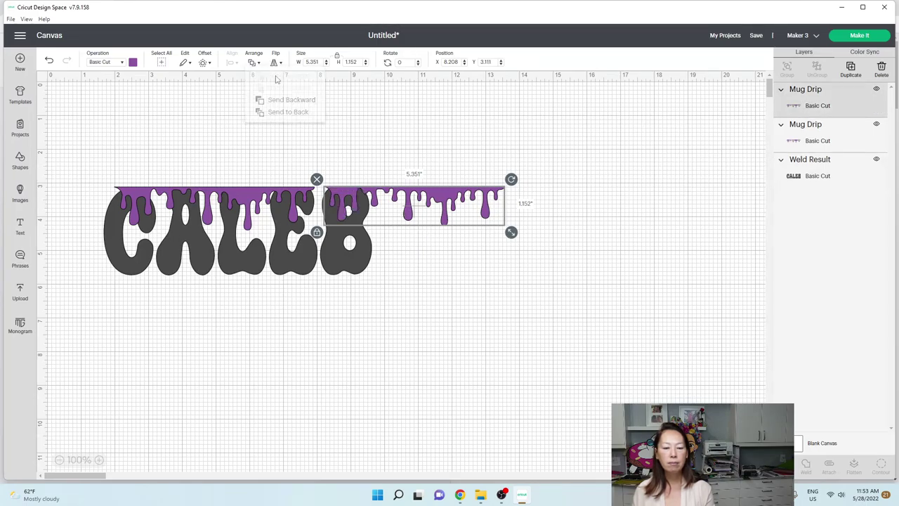
click(395, 184)
drag(390, 193, 383, 194)
click(410, 149)
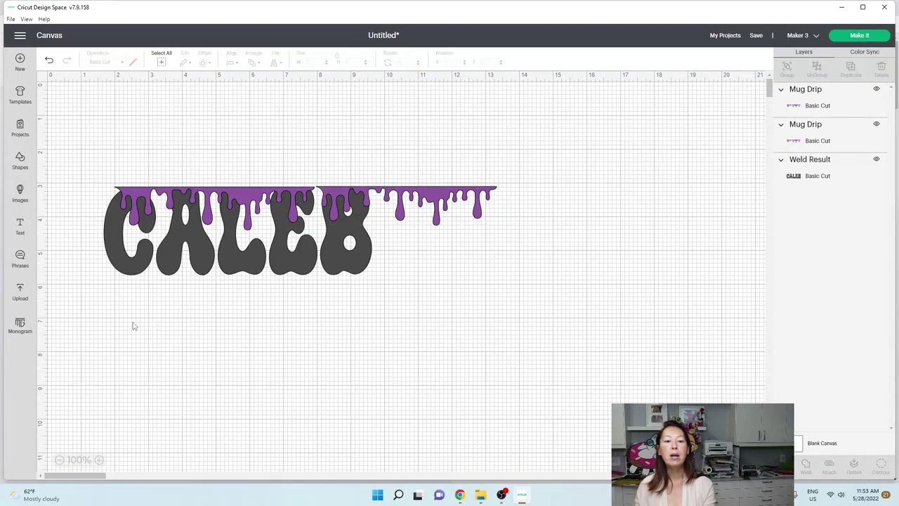
drag(94, 163, 154, 239)
click(401, 327)
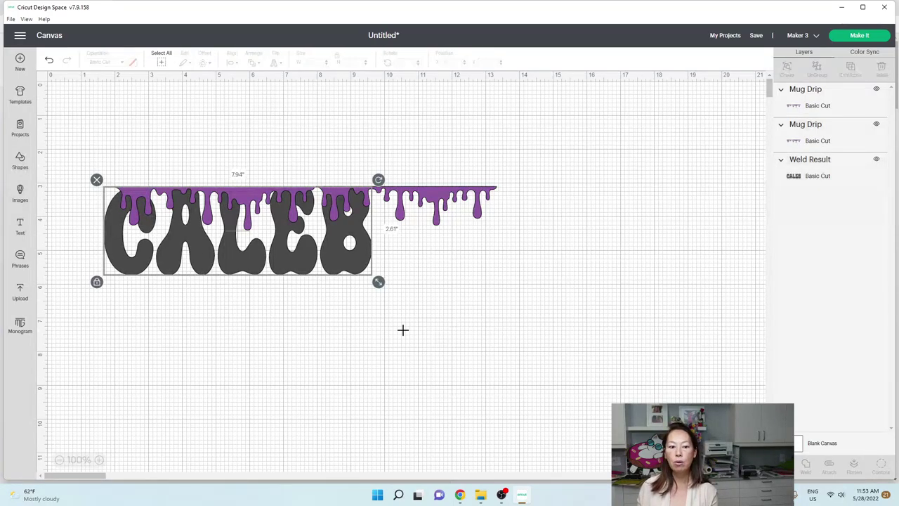
Duplicate the welded CALEB and move the spare copy down and right.
click(295, 253)
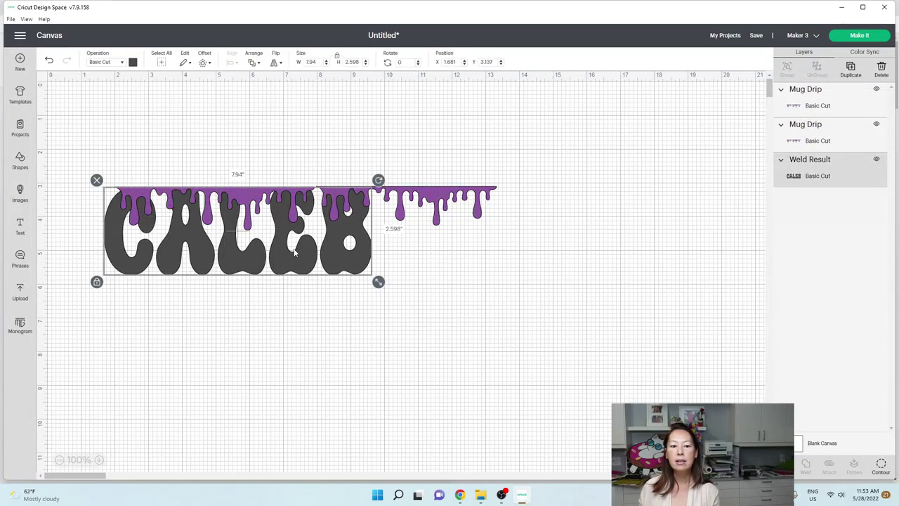
click(851, 68)
drag(344, 227, 641, 342)
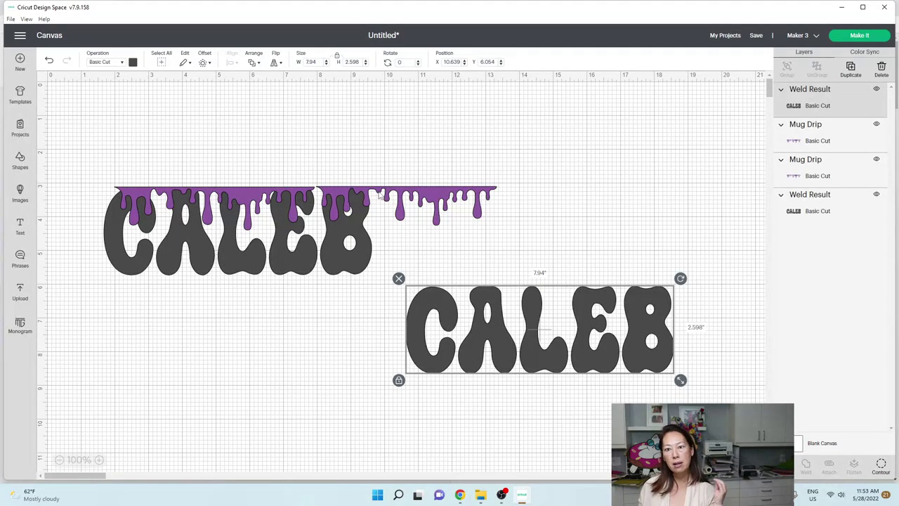
click(188, 308)
Slice the first drip through CALEB and move the letter-top drip pieces below the word.
drag(85, 146, 175, 246)
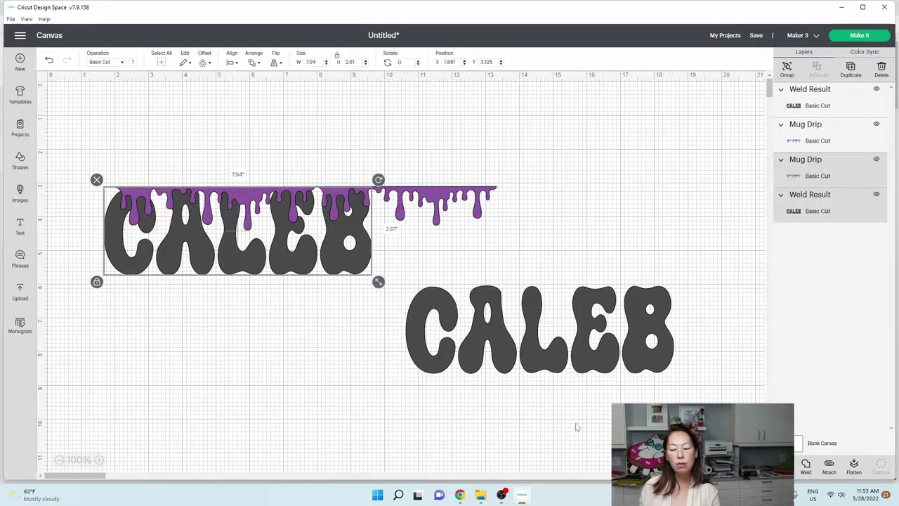
click(781, 463)
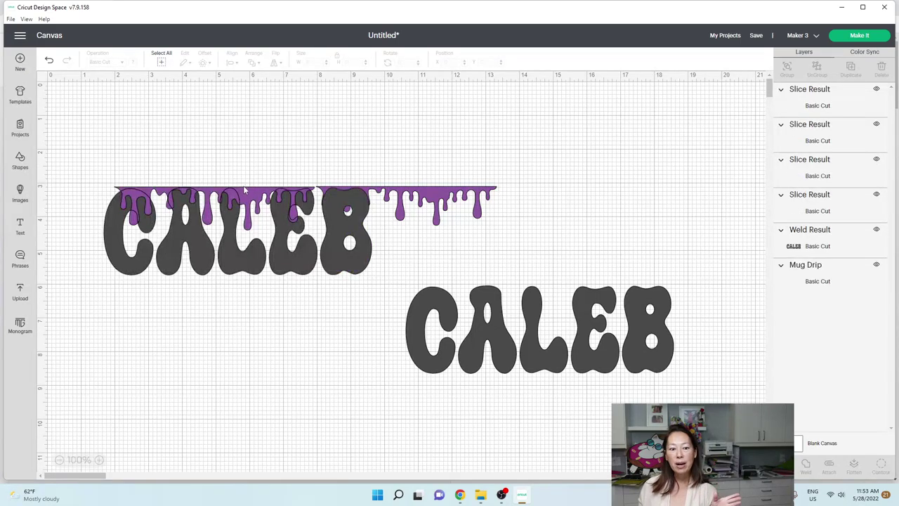
drag(243, 191, 245, 119)
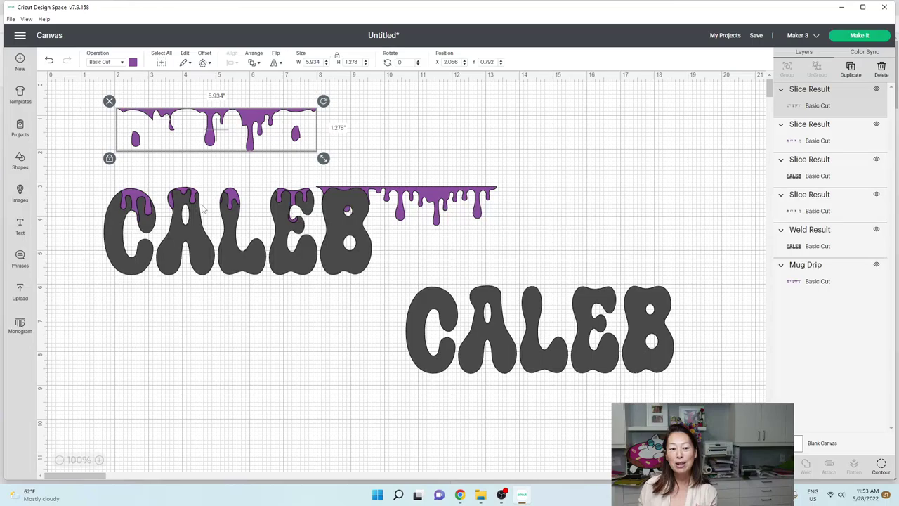
drag(146, 196, 120, 367)
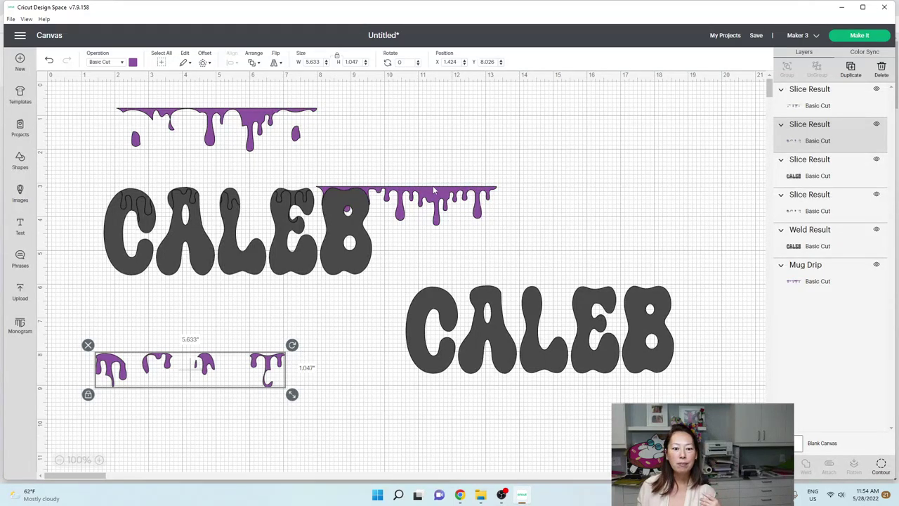
Separate the second drip's slice pieces, moving the B's purple drip beside the others.
drag(354, 166, 361, 223)
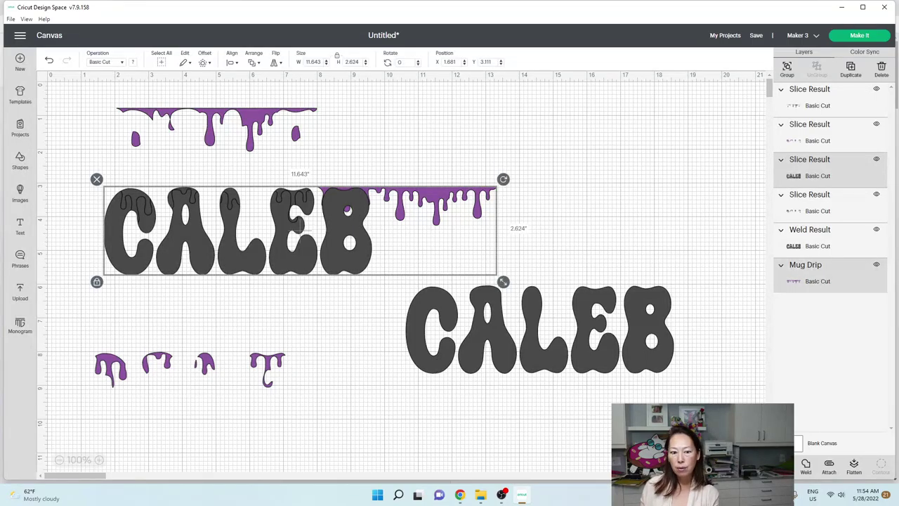
key(Escape)
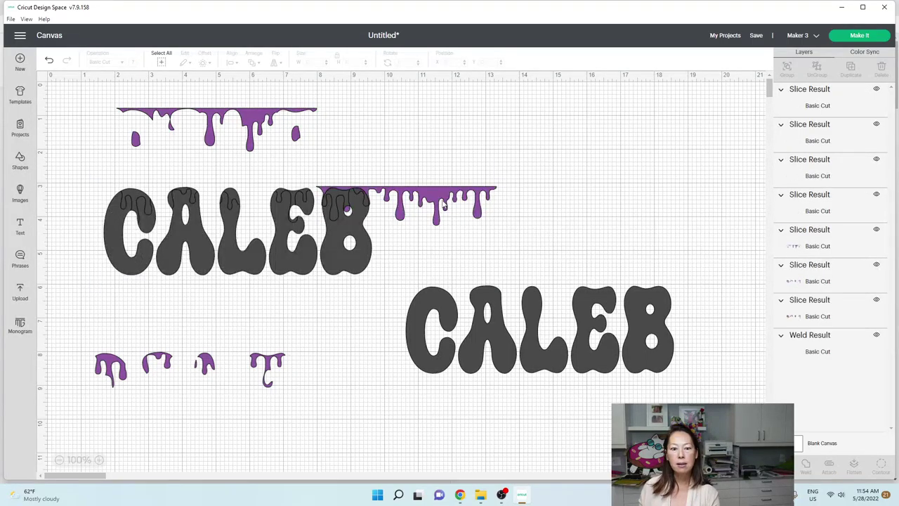
click(444, 202)
drag(444, 202, 486, 99)
click(353, 199)
drag(354, 199, 449, 172)
click(349, 199)
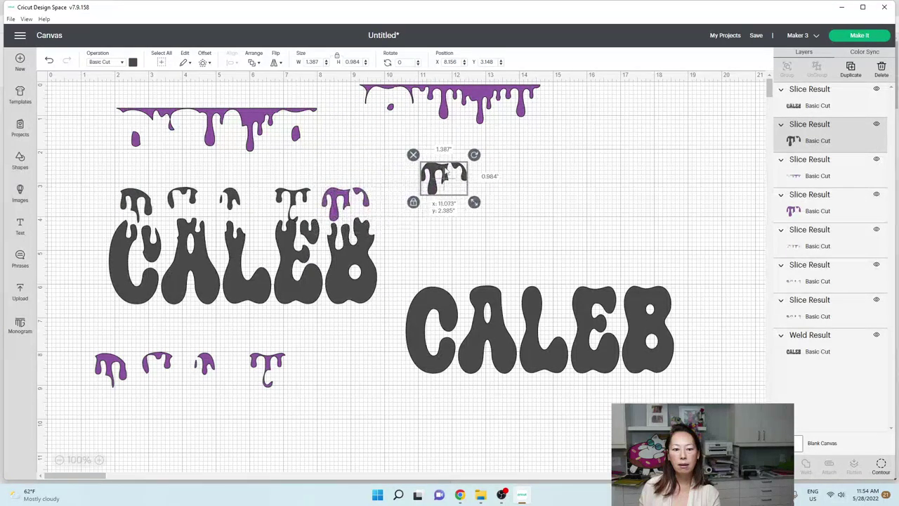
click(346, 205)
drag(346, 205, 320, 362)
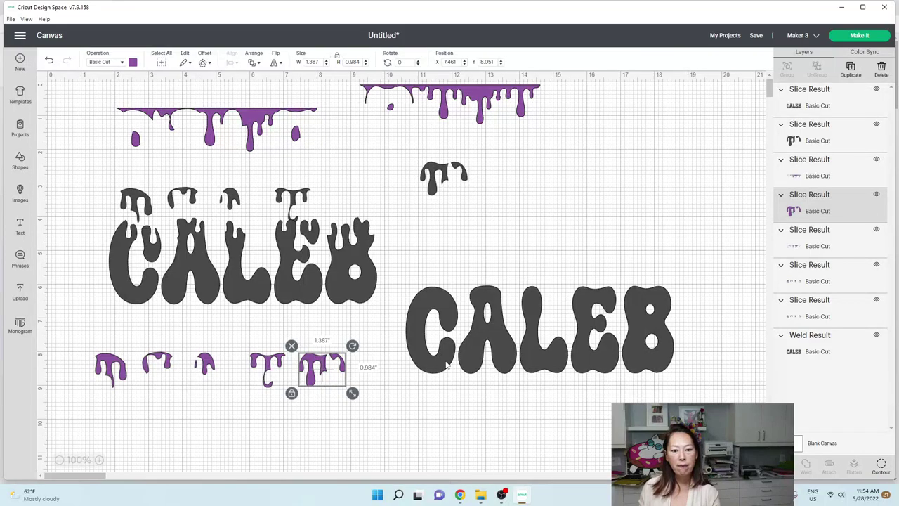
Delete the leftover drip and grey CALEB slices, and move the intact CALEB top left.
drag(89, 97, 344, 273)
key(Delete)
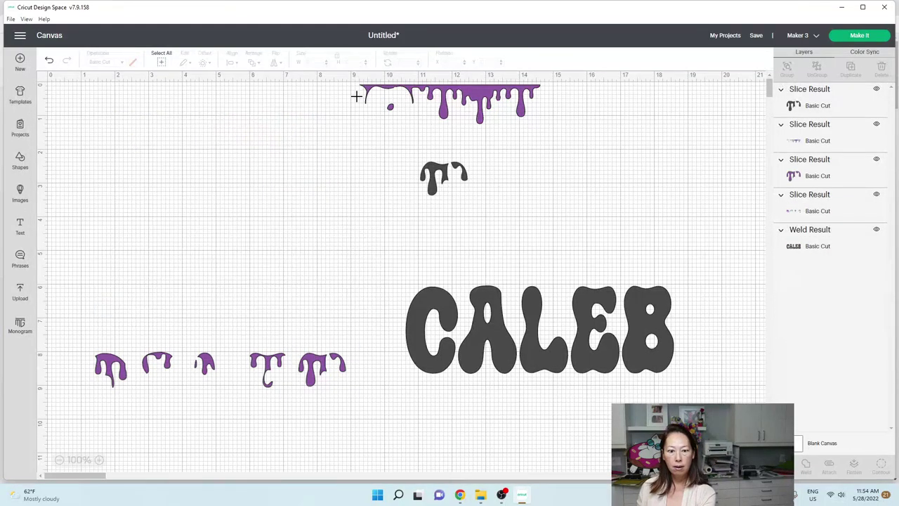
drag(356, 92, 523, 207)
key(Delete)
drag(538, 321, 217, 200)
Make CALEB white, then move the drip pieces onto the letter tops and colour them brown.
click(133, 61)
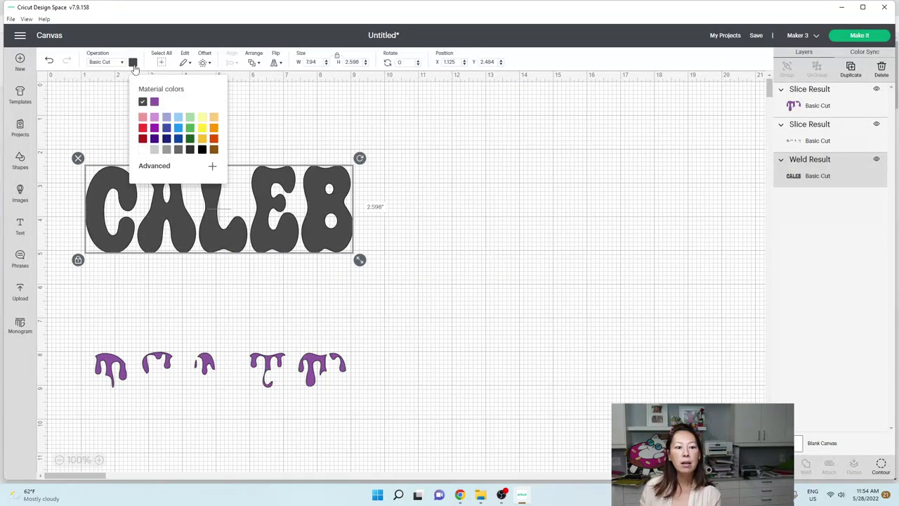
click(144, 150)
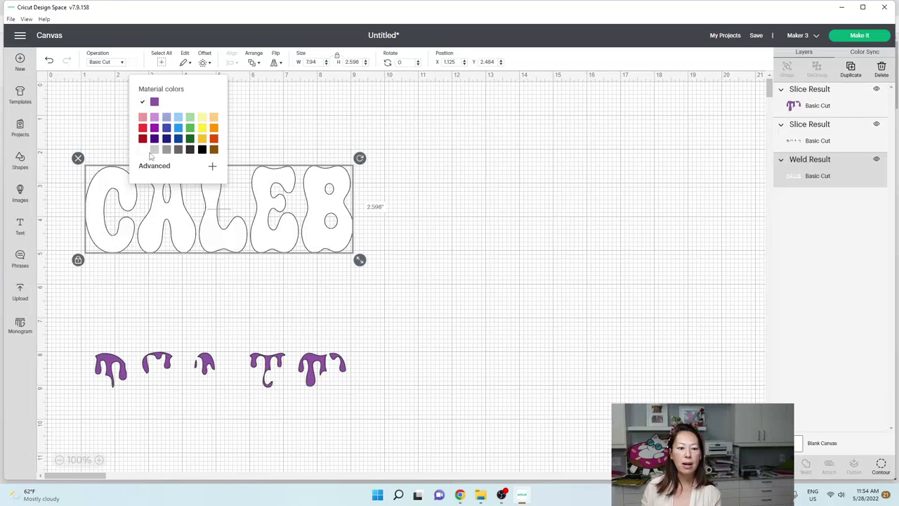
drag(217, 361, 218, 179)
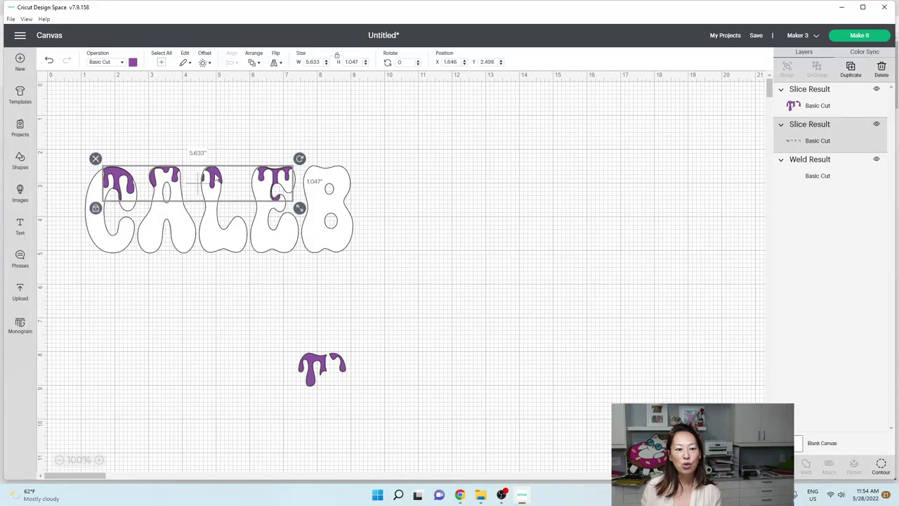
click(132, 63)
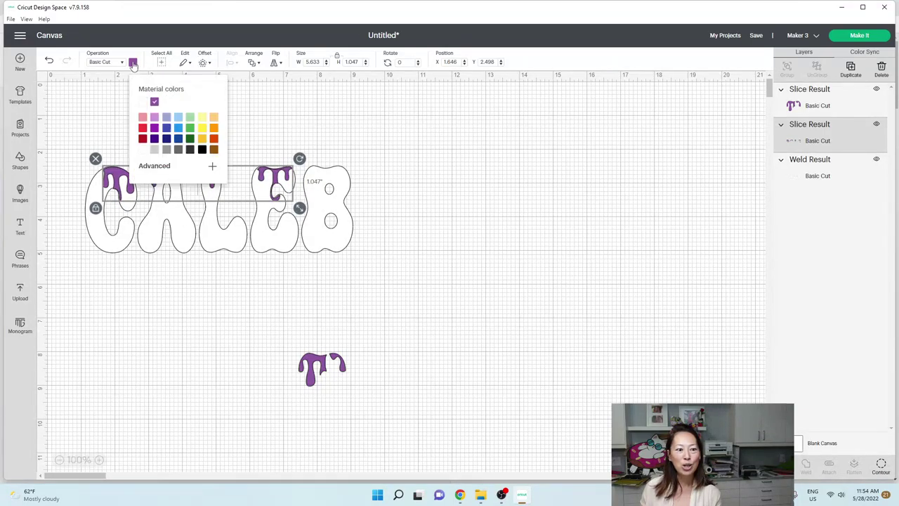
click(214, 149)
Place the B's drip piece on top of the B and colour it brown.
click(347, 405)
drag(333, 384, 328, 189)
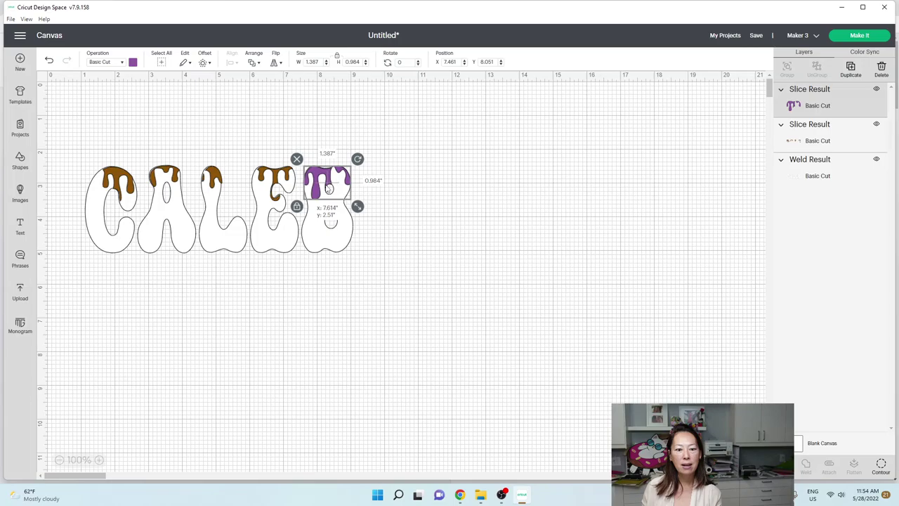
click(133, 63)
click(154, 99)
click(511, 189)
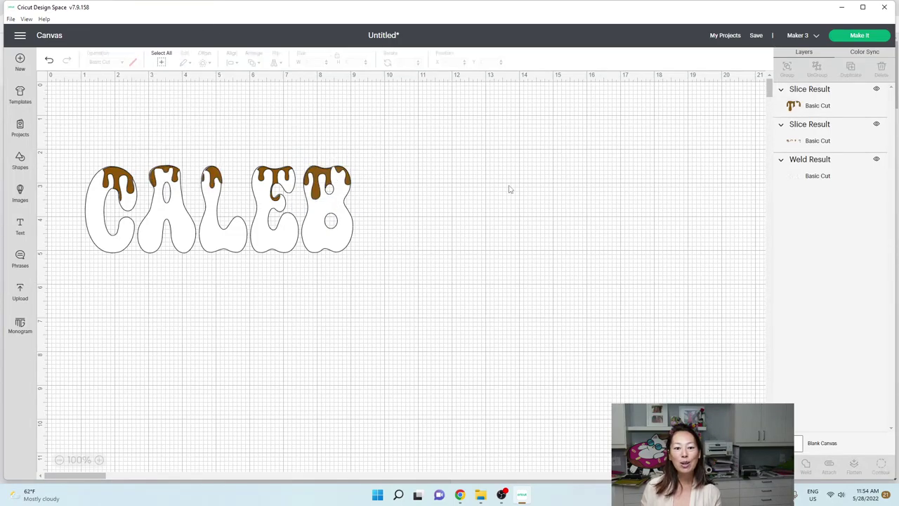